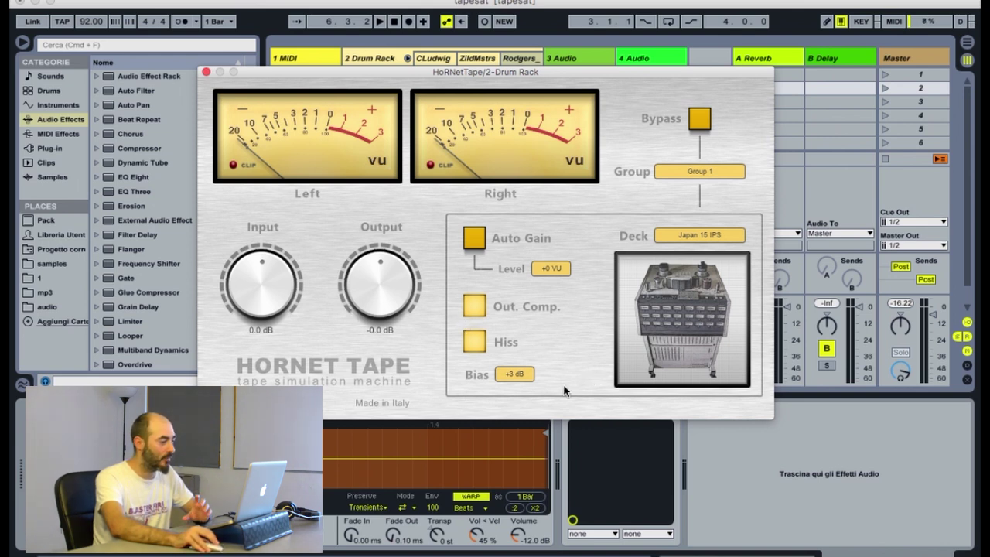
Step: Try the American 30 IPS tape deck in HoRNetTape, then switch back to the Japan 15 IPS deck
click(690, 236)
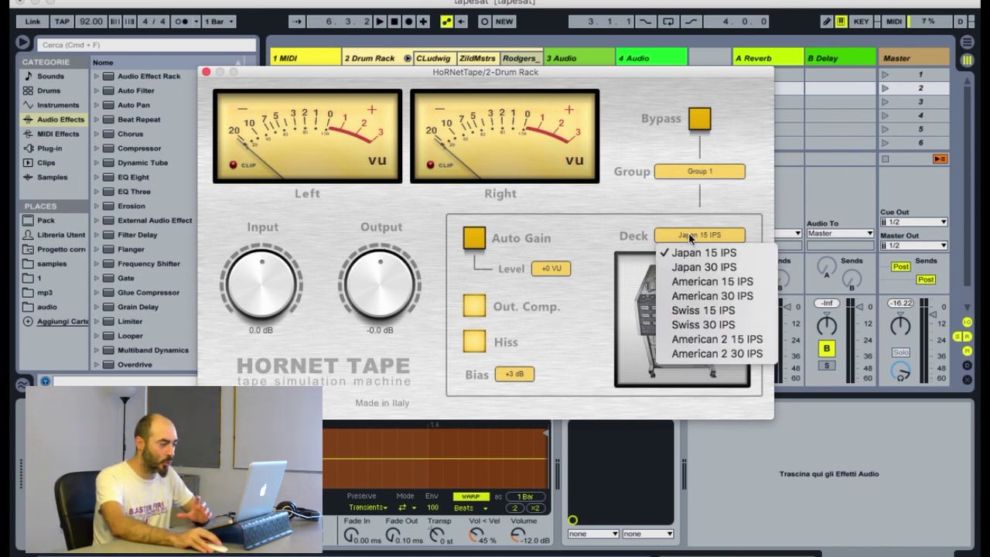
click(696, 297)
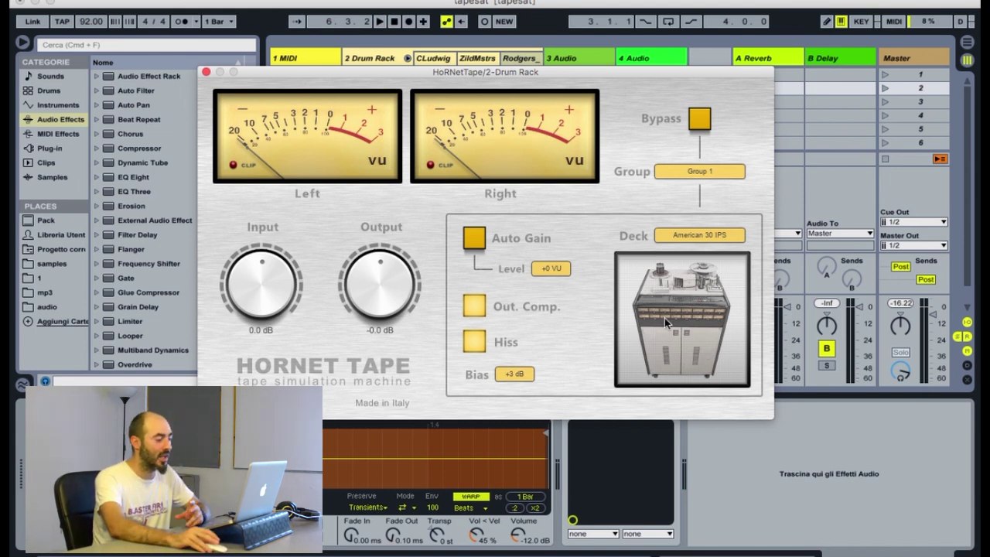
click(696, 240)
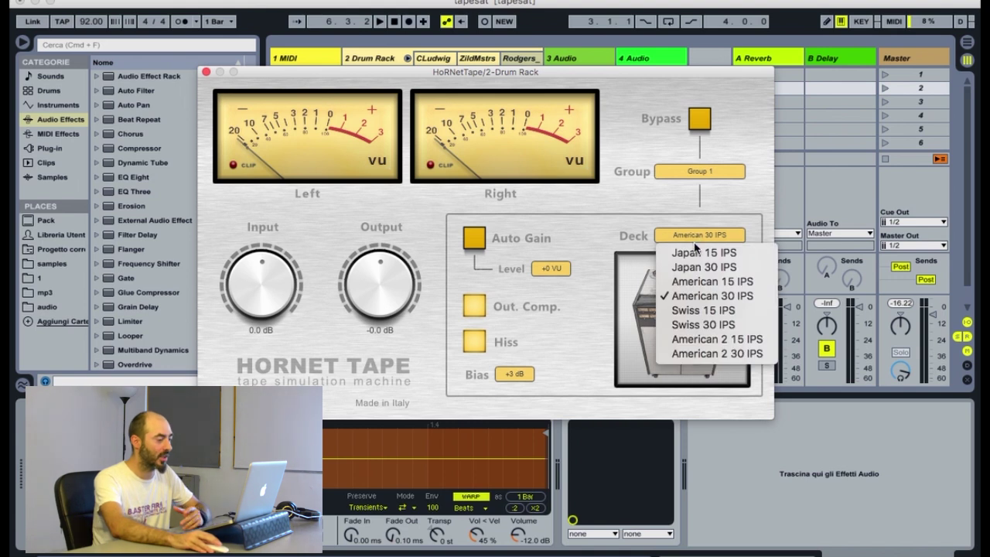
click(696, 252)
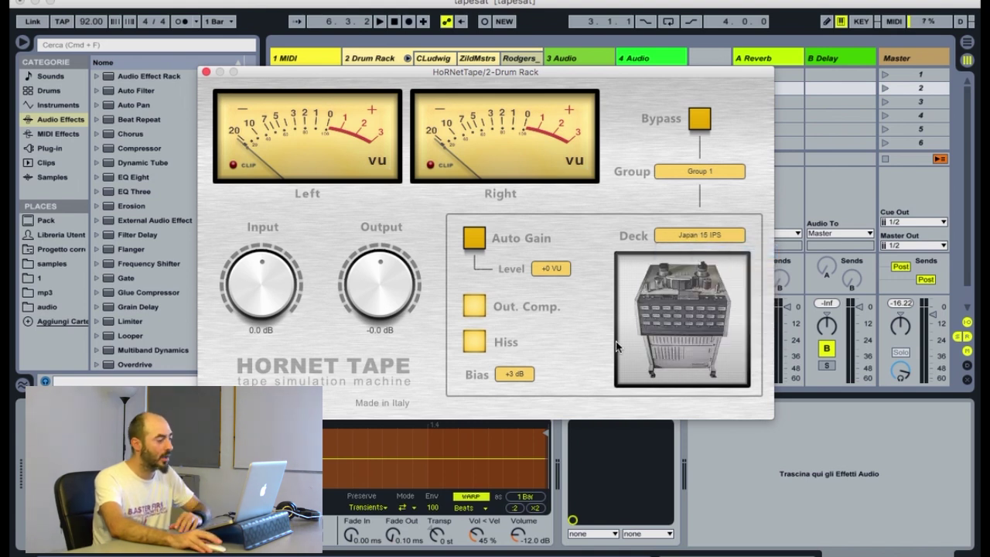
Step: Set the HoRNetTape bias to +0 dB
click(512, 374)
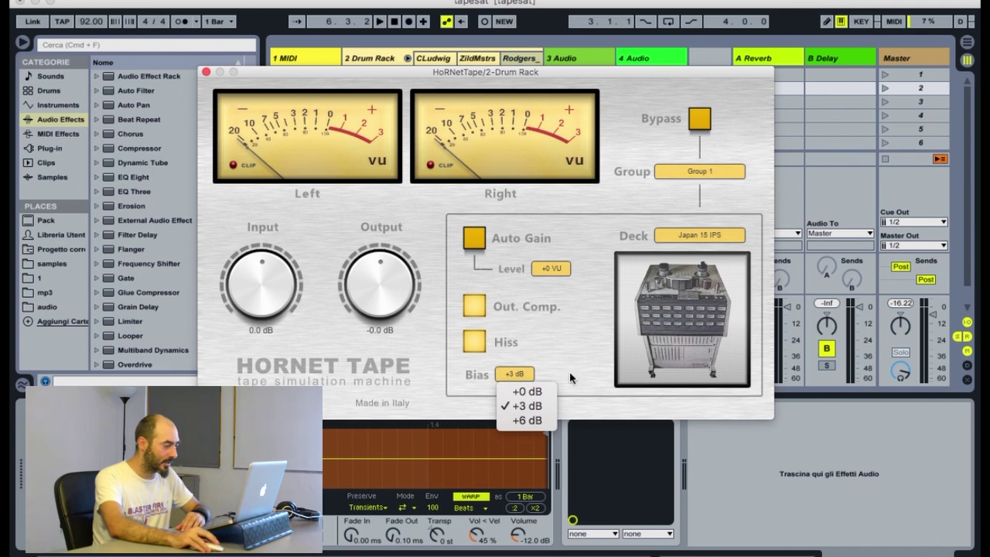
click(527, 391)
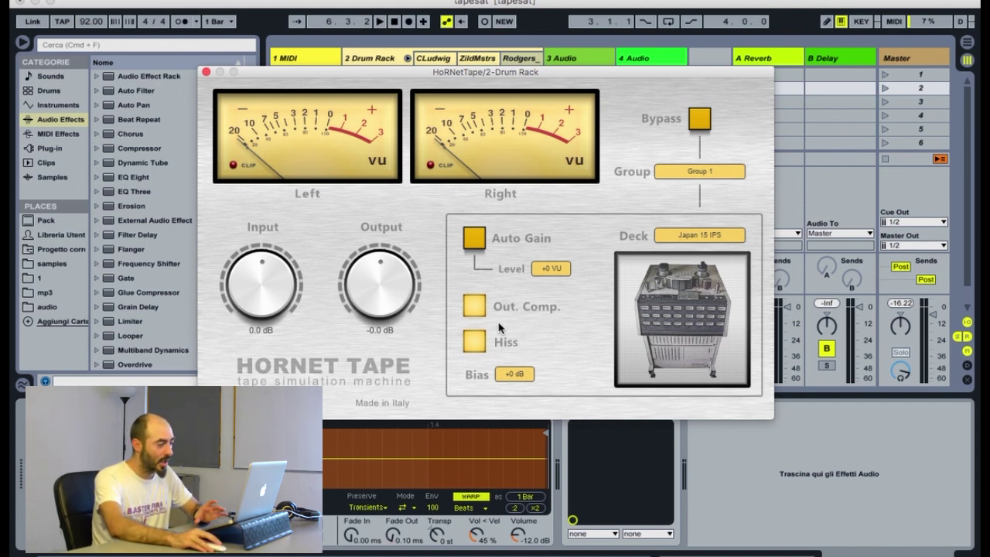
click(475, 342)
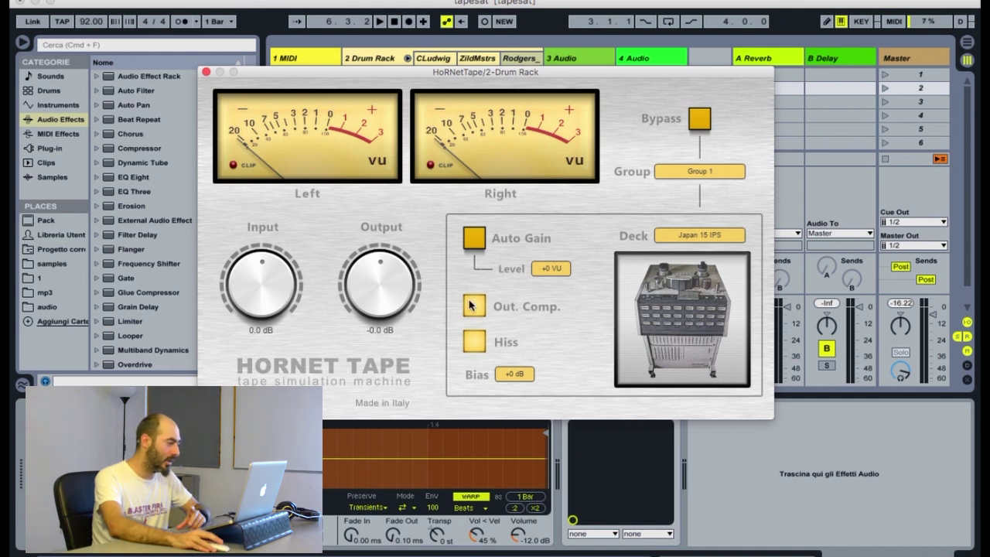
Step: Try raising the HoRNetTape input gain to about 8 dB, adjust it to 6.8 dB and reset it to 0.0 dB
drag(265, 319, 258, 212)
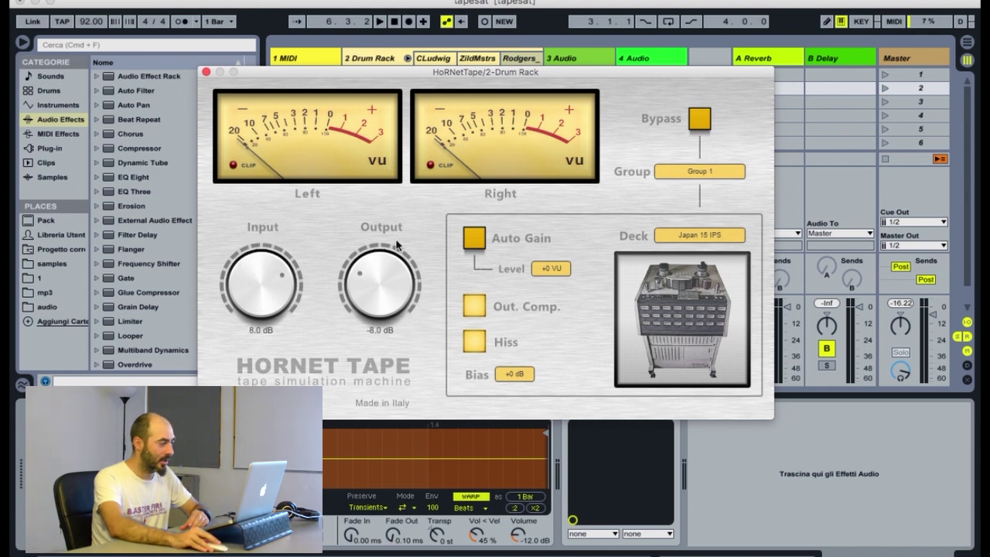
mouse_move(251, 307)
mouse_down()
mouse_move(247, 258)
mouse_move(249, 300)
mouse_up()
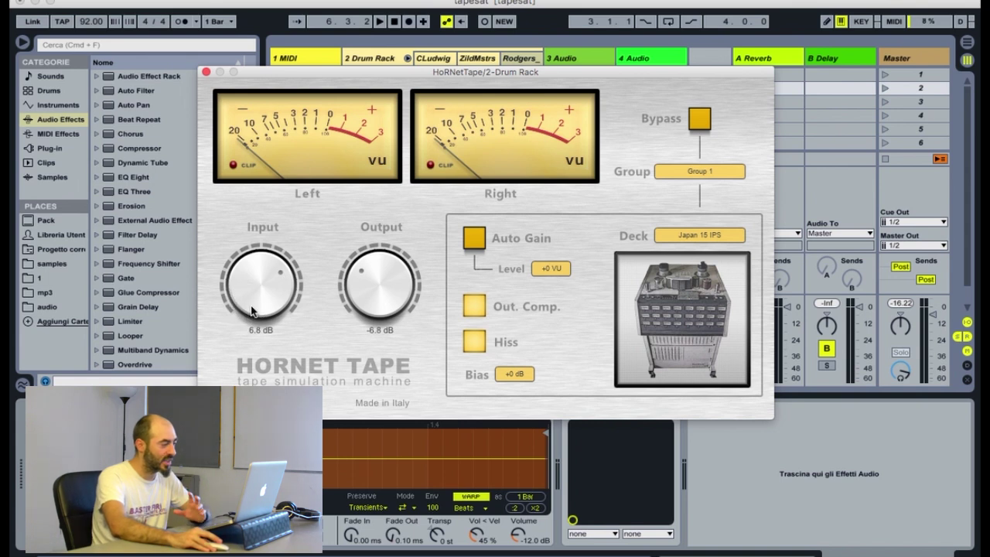
double_click(251, 308)
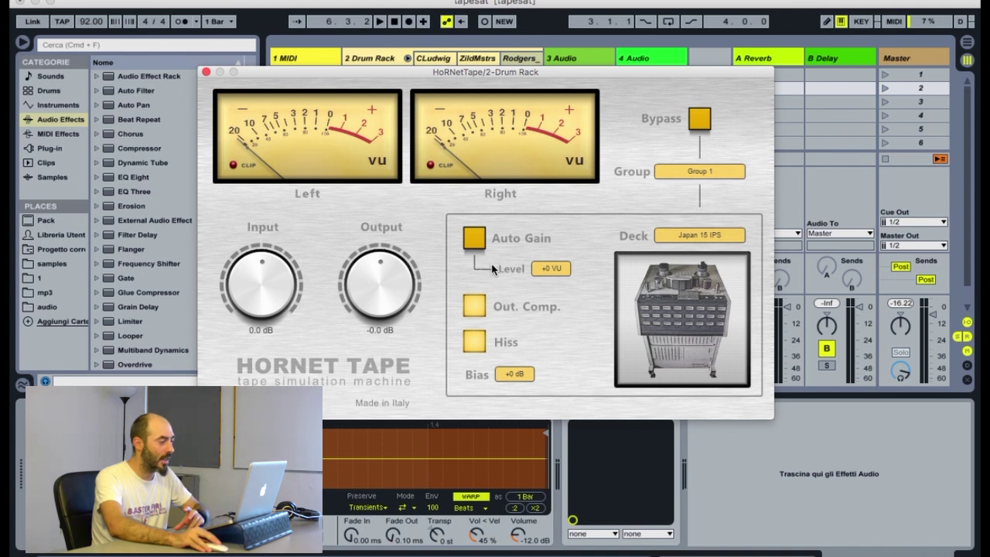
click(551, 268)
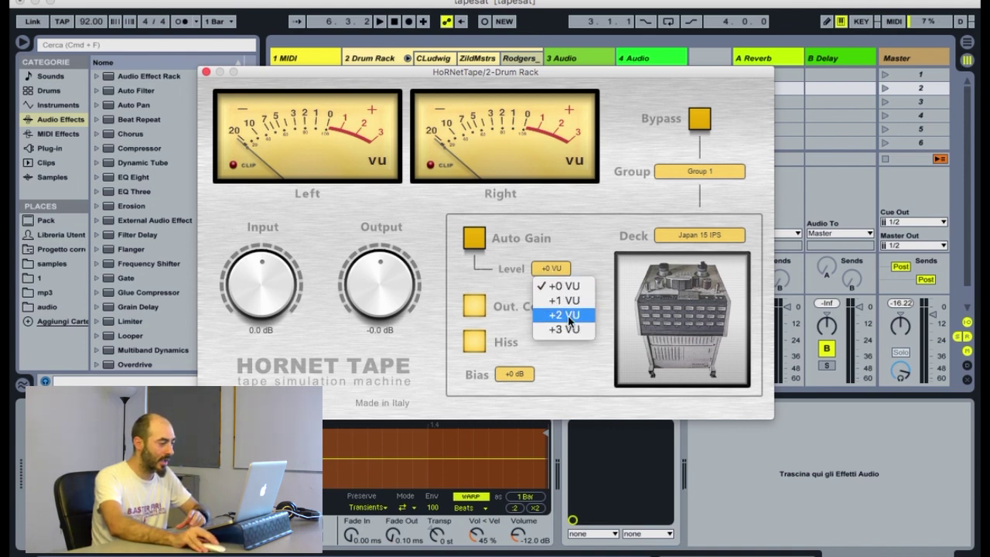
click(454, 281)
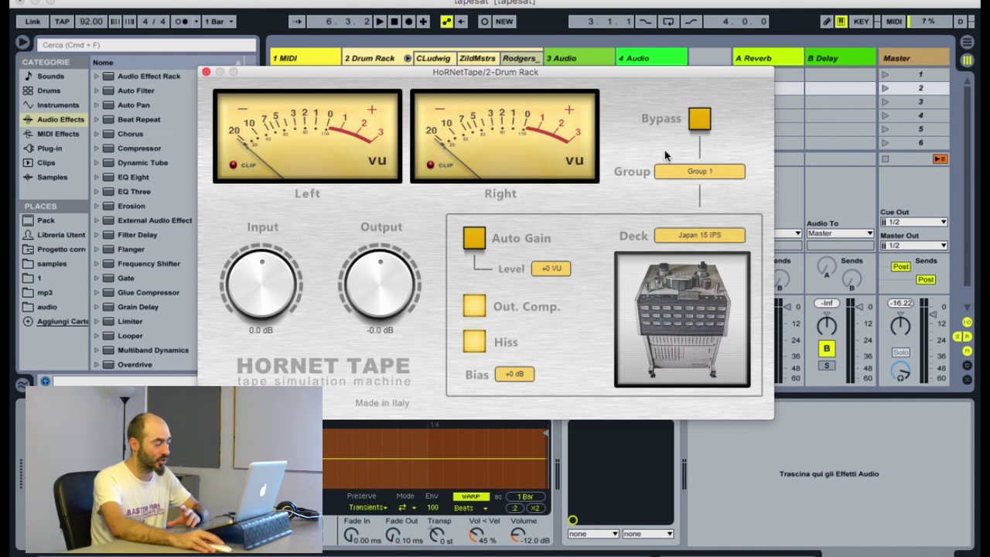
Step: Reposition the HoRNetTape window to uncover the track headers and display the notes of the Drum Rack clip
drag(438, 78, 410, 95)
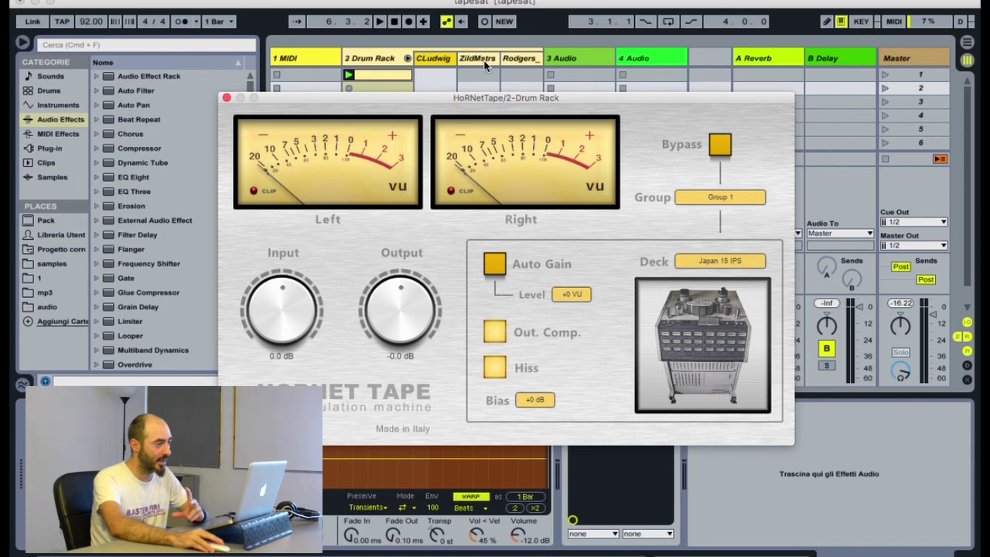
drag(466, 97, 471, 92)
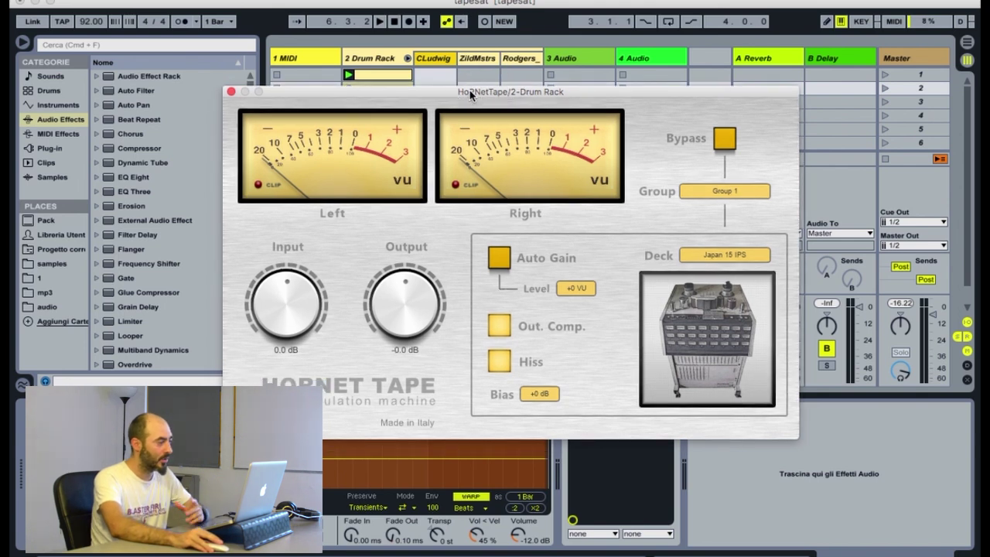
click(391, 78)
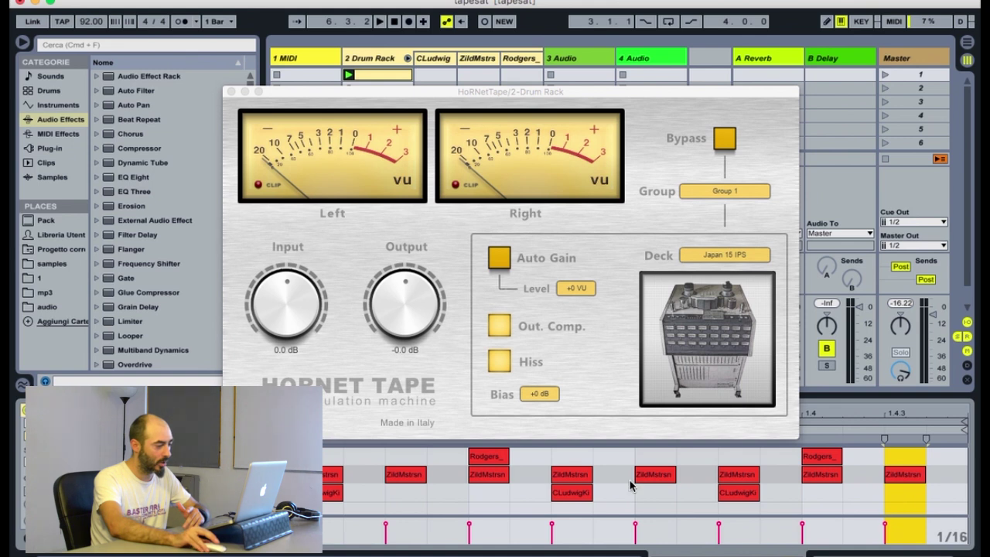
Step: Solo the CLudwig chain of the Drum Rack and start playback
click(430, 63)
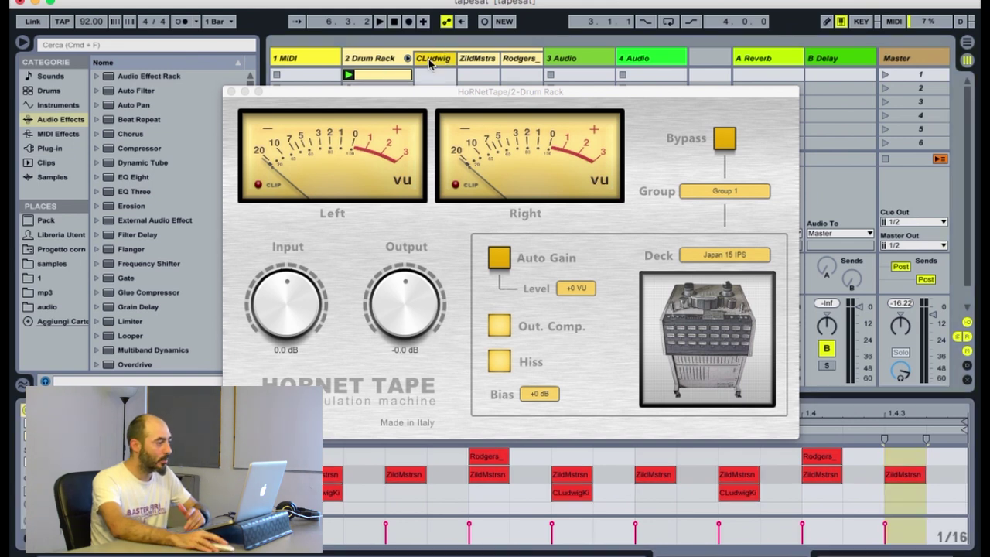
mouse_move(437, 92)
mouse_down()
mouse_move(466, 84)
mouse_move(413, 109)
mouse_move(426, 96)
mouse_move(433, 281)
mouse_move(468, 345)
mouse_move(742, 108)
mouse_move(431, 101)
mouse_up()
click(432, 366)
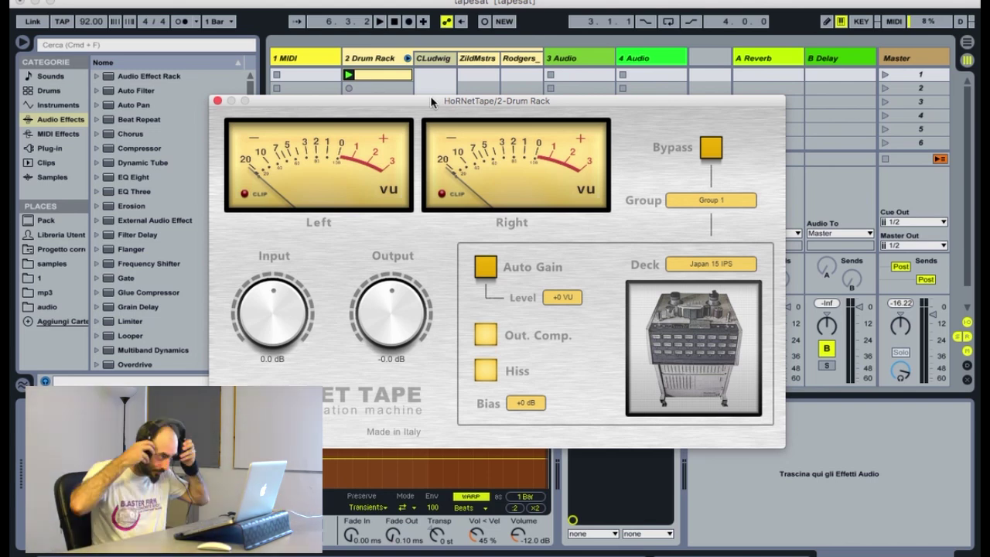
key(space)
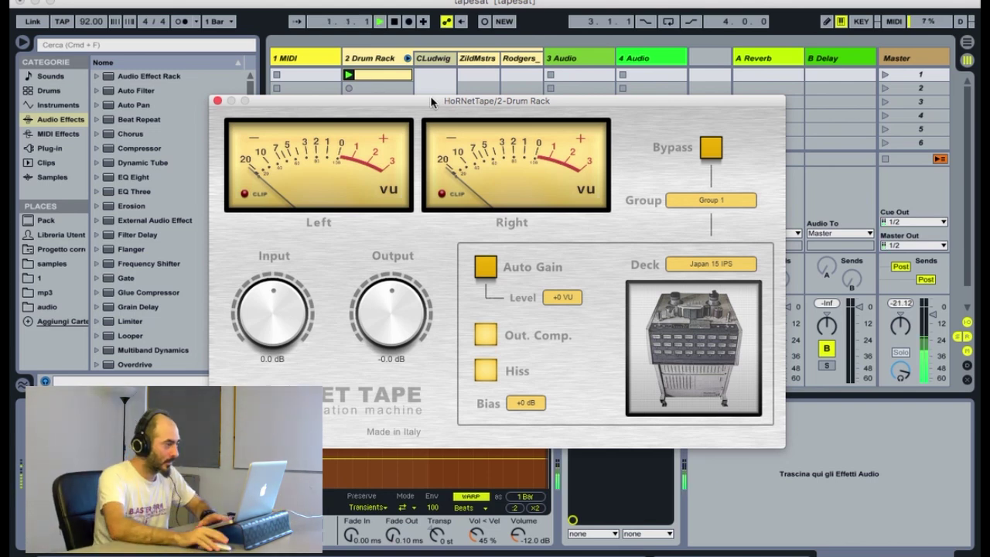
Step: Set the Auto Gain level to +2 VU in the open HoRNetTape and enable Auto Gain
click(433, 102)
drag(433, 102, 437, 99)
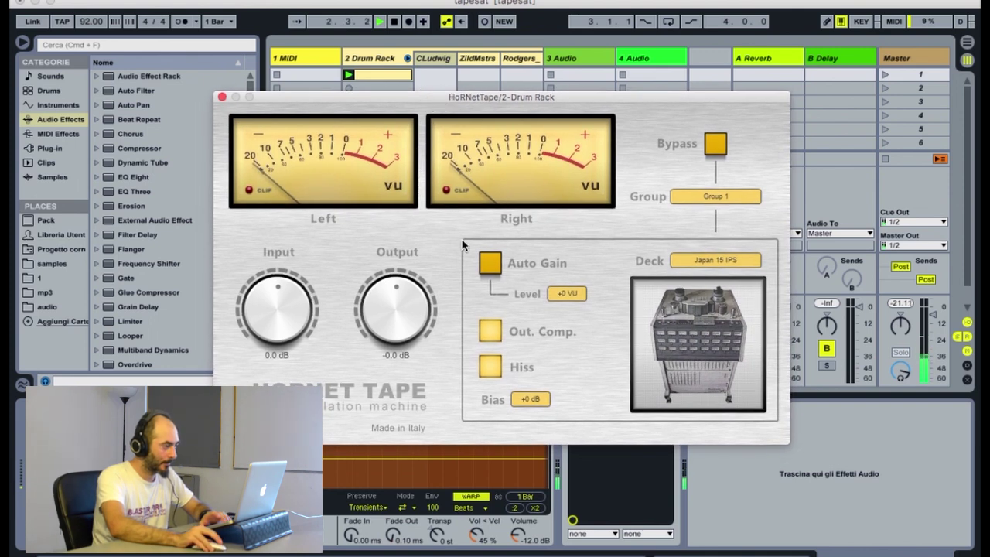
click(560, 294)
click(569, 341)
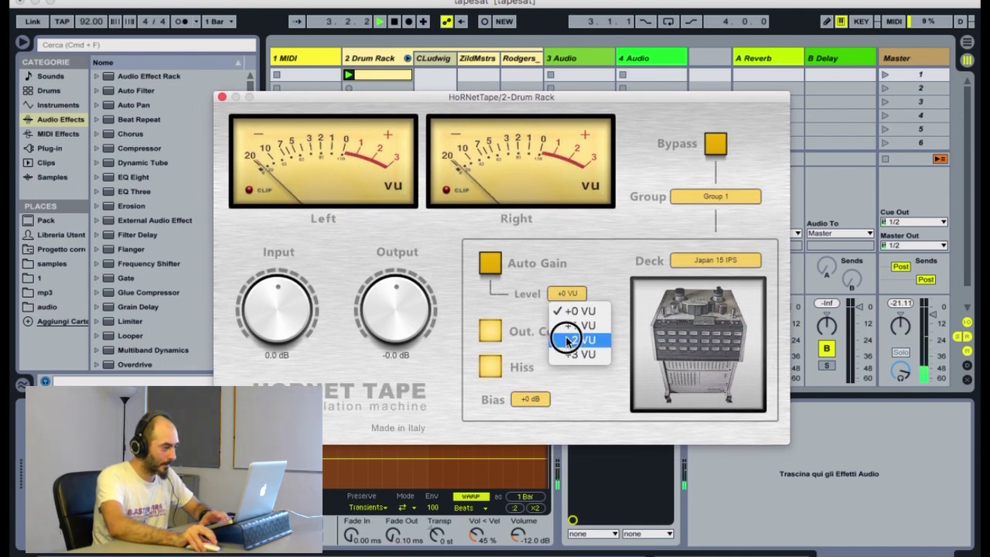
click(493, 266)
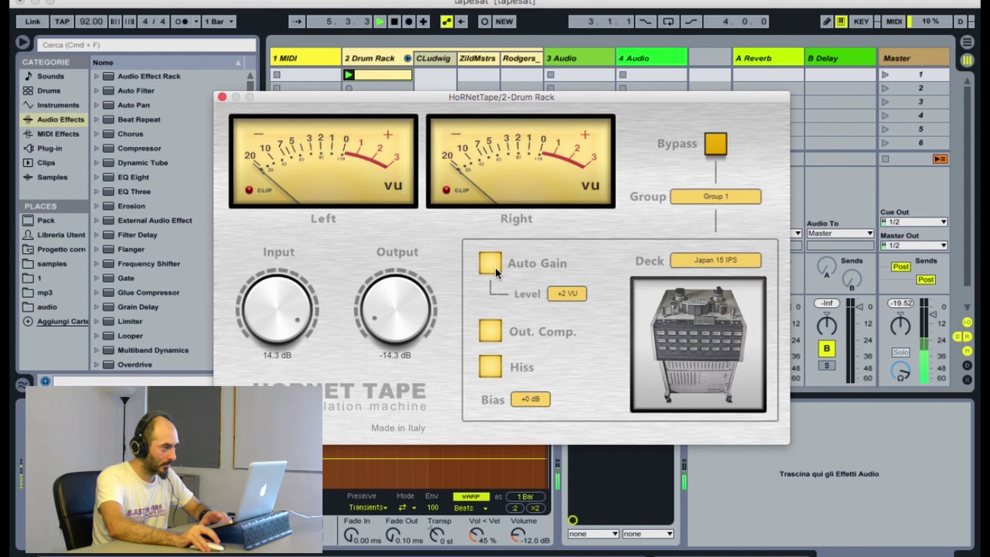
Step: Close the current HoRNetTape window and open the HoRNetTape instance on the CLudwig chain
click(418, 62)
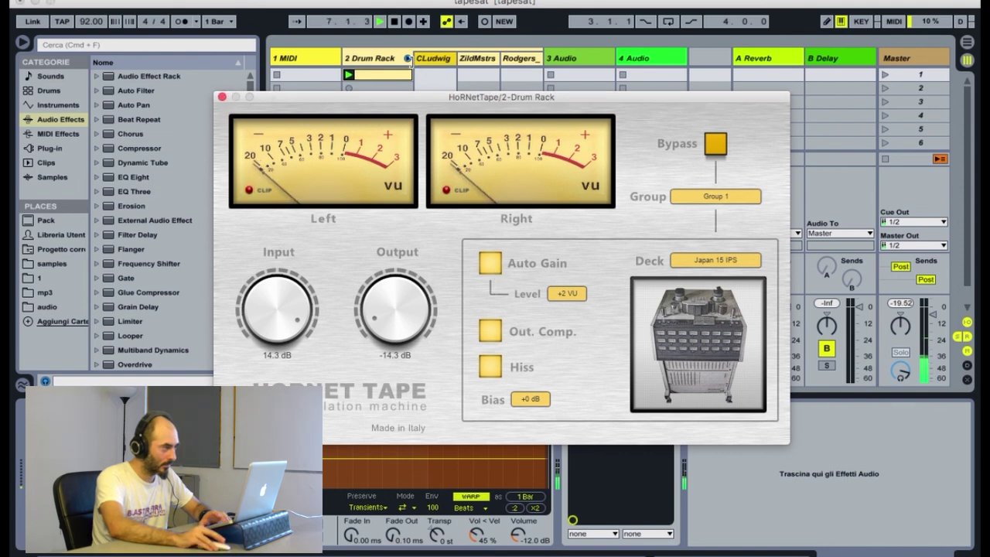
click(222, 97)
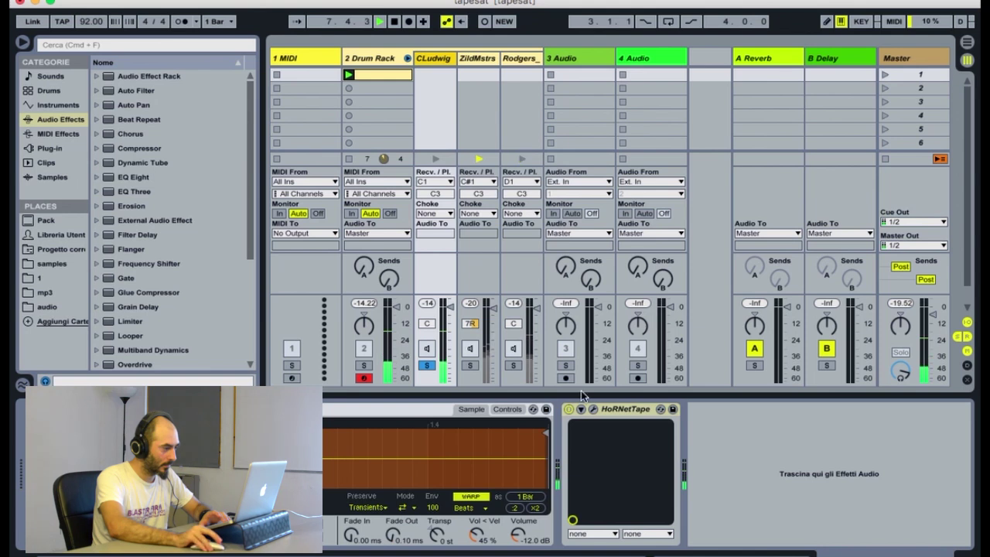
click(594, 410)
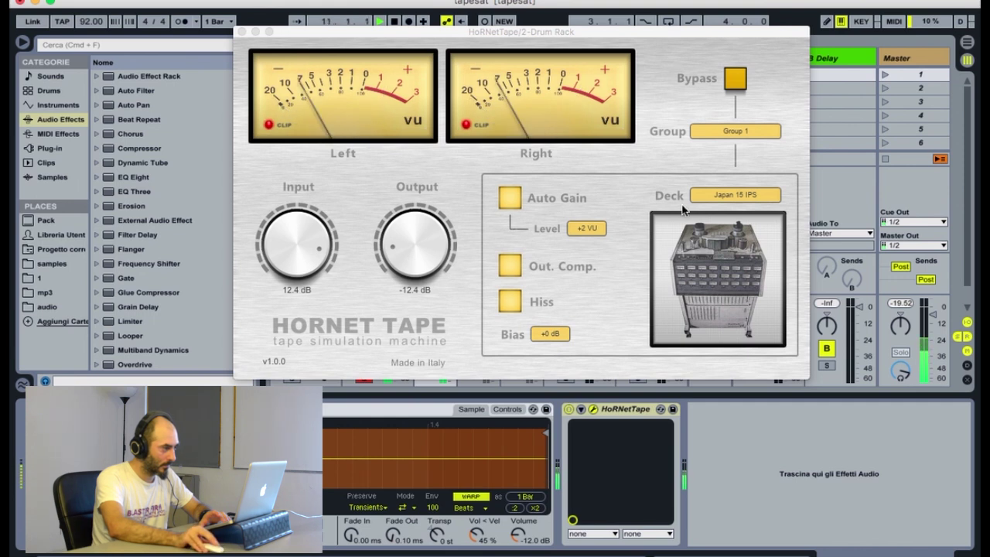
Step: Switch the tape deck to American 30 IPS, then to American 2 30 IPS, and close the plug-in window
click(704, 200)
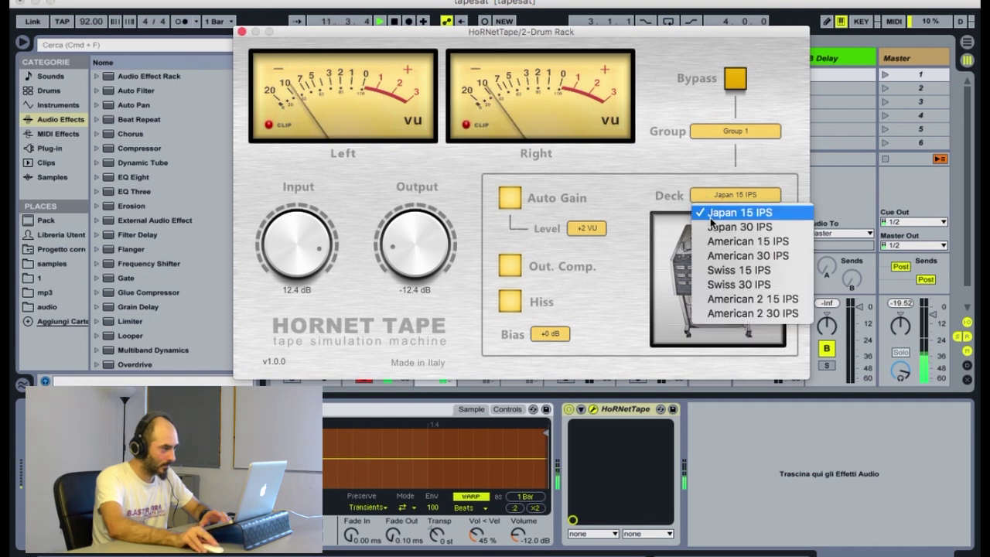
click(716, 259)
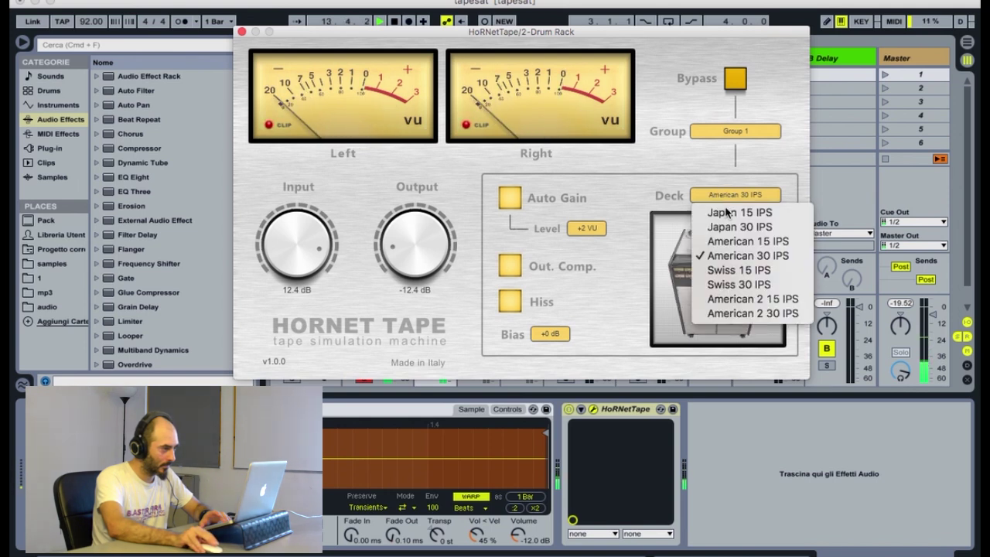
click(718, 314)
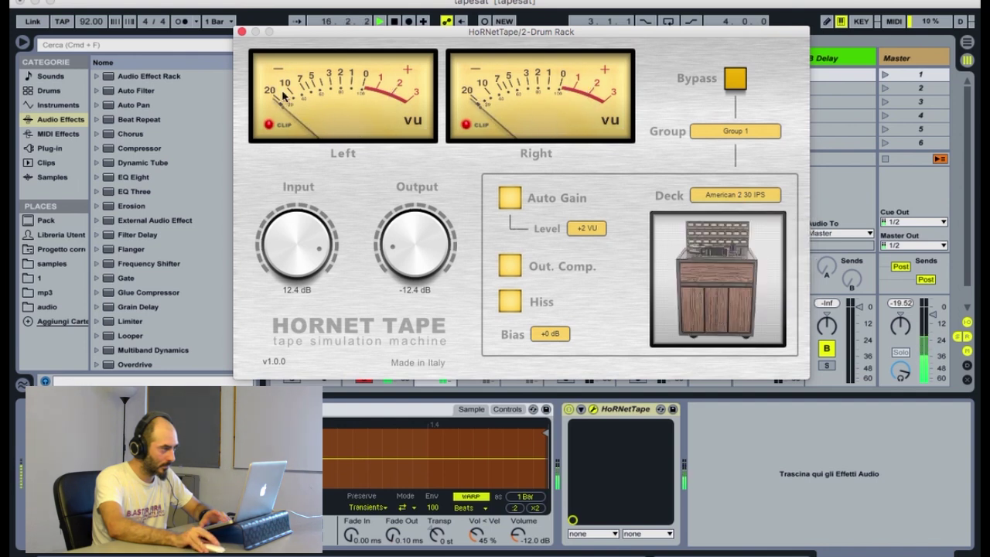
click(241, 31)
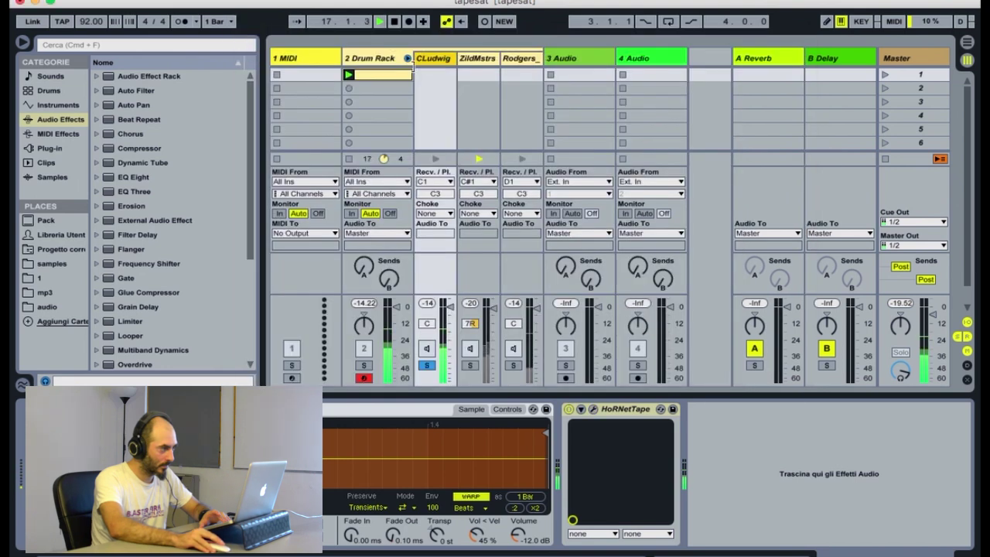
Step: Solo the ZildMstrs chain as well and open its HoRNetTape plug-in
click(476, 59)
click(470, 365)
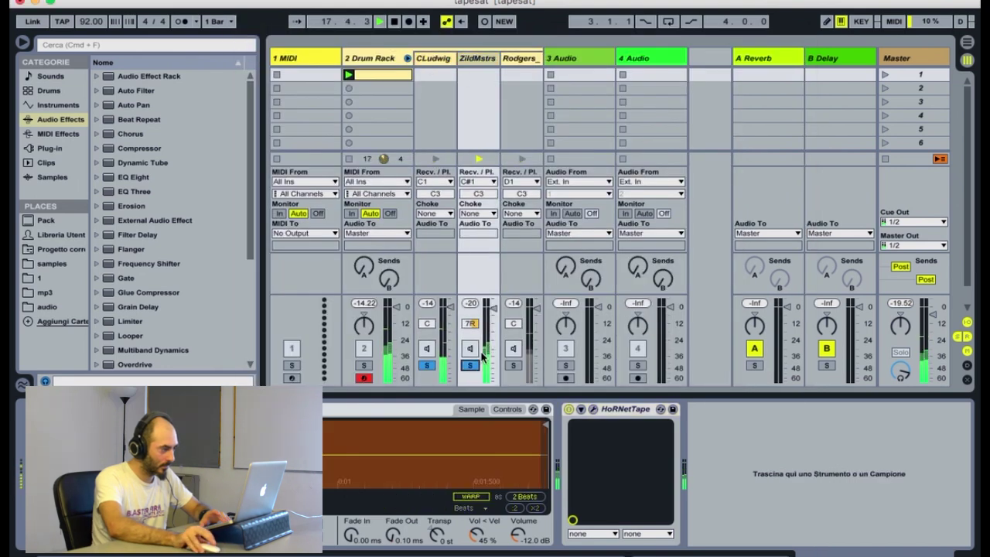
click(593, 408)
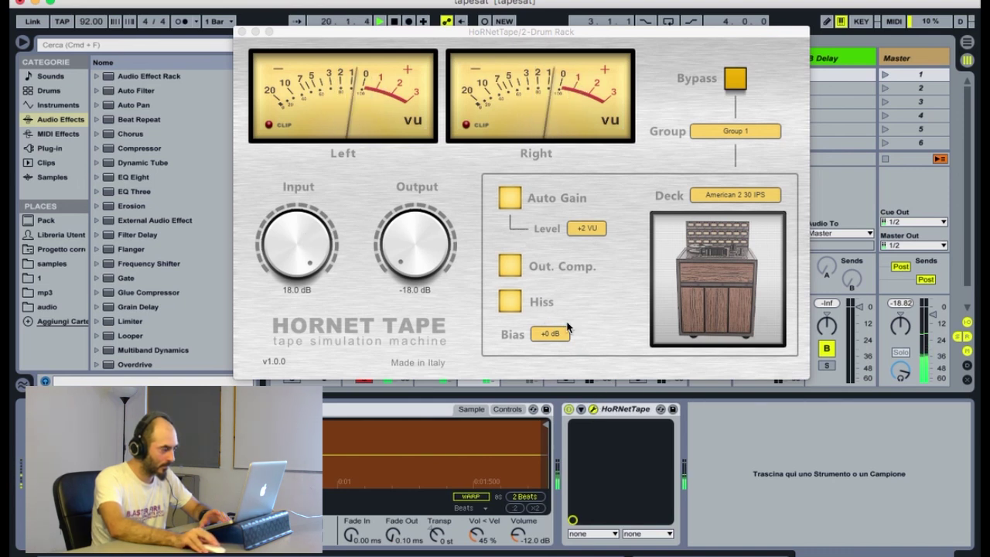
Step: Try HoRNetTape on the ZildMstrs chain with Auto Gain off and 14.9 dB input gain, then re-enable Auto Gain
click(511, 197)
mouse_move(287, 243)
mouse_down()
mouse_move(288, 294)
mouse_move(287, 251)
mouse_up()
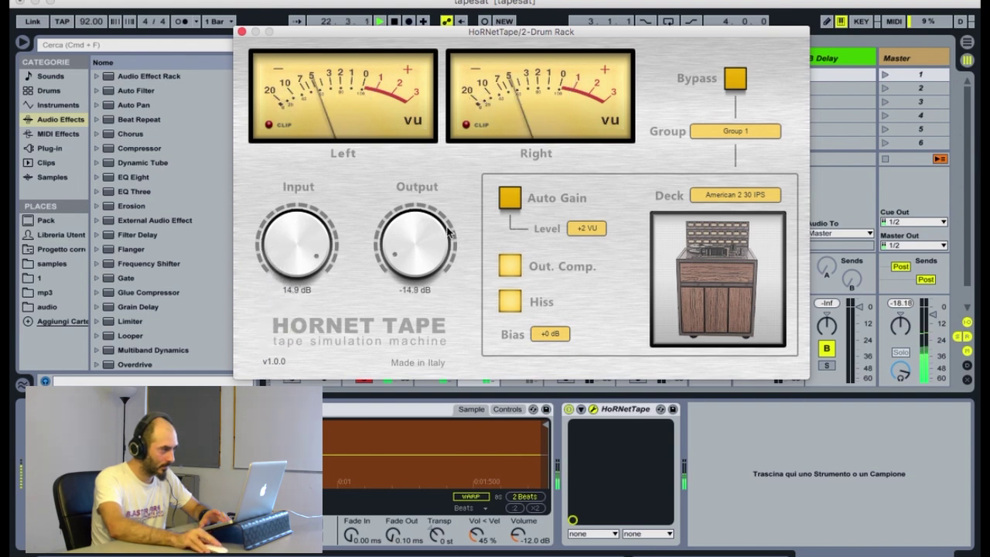
click(508, 198)
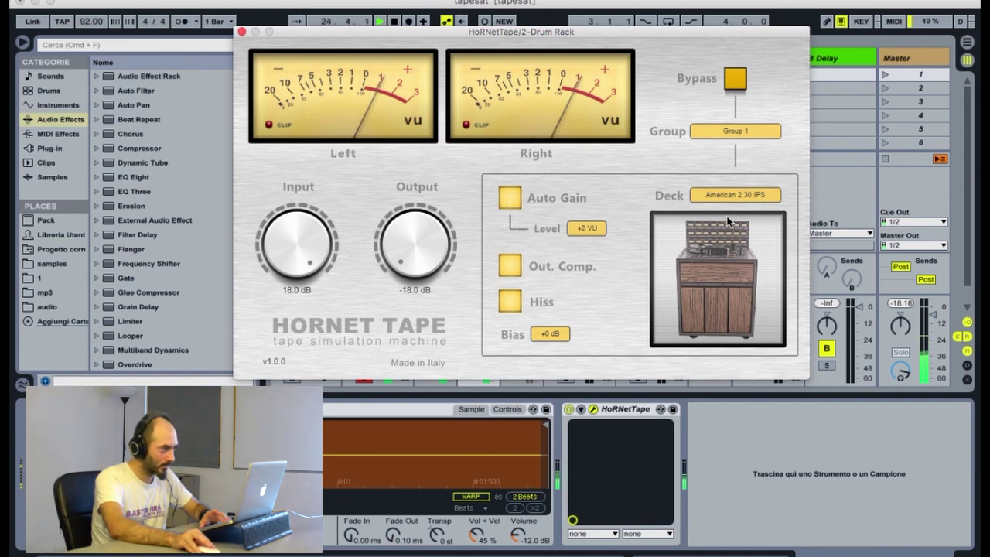
Step: Close the ZildMstrs plug-in window, solo the Rodgers_ chain and open its HoRNetTape plug-in
click(241, 32)
click(535, 63)
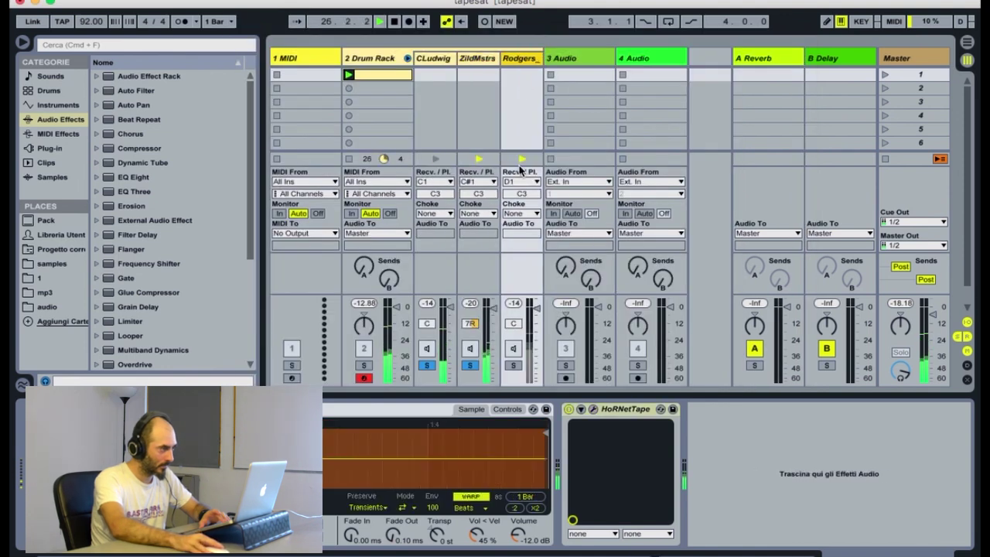
click(513, 364)
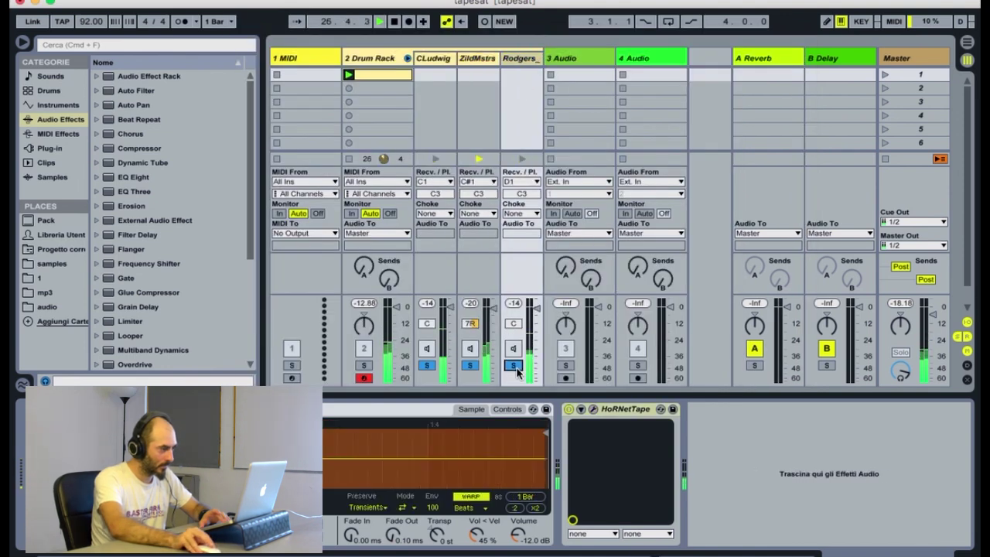
click(591, 409)
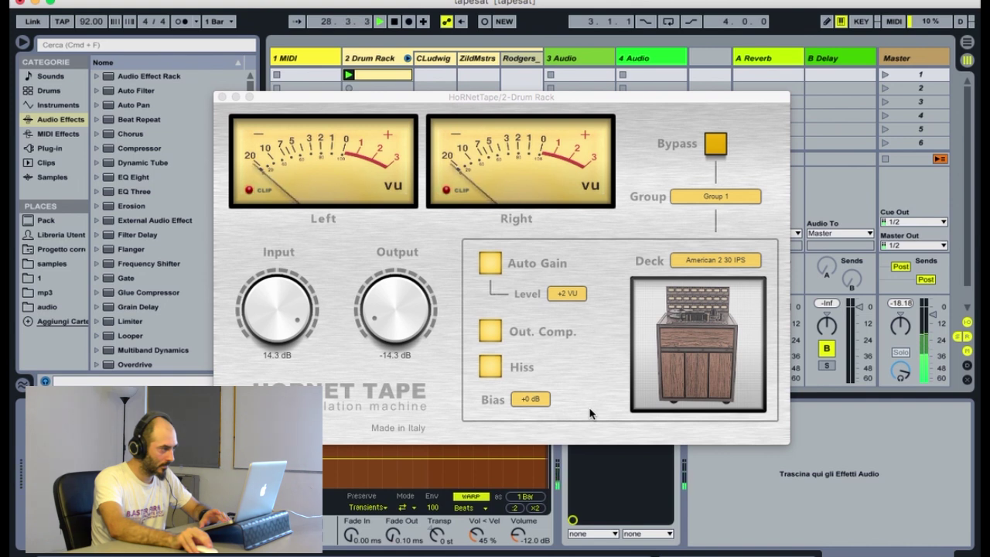
Step: Try the American 30 IPS and American 15 IPS tape decks on the Rodgers_ chain's plug-in
click(691, 259)
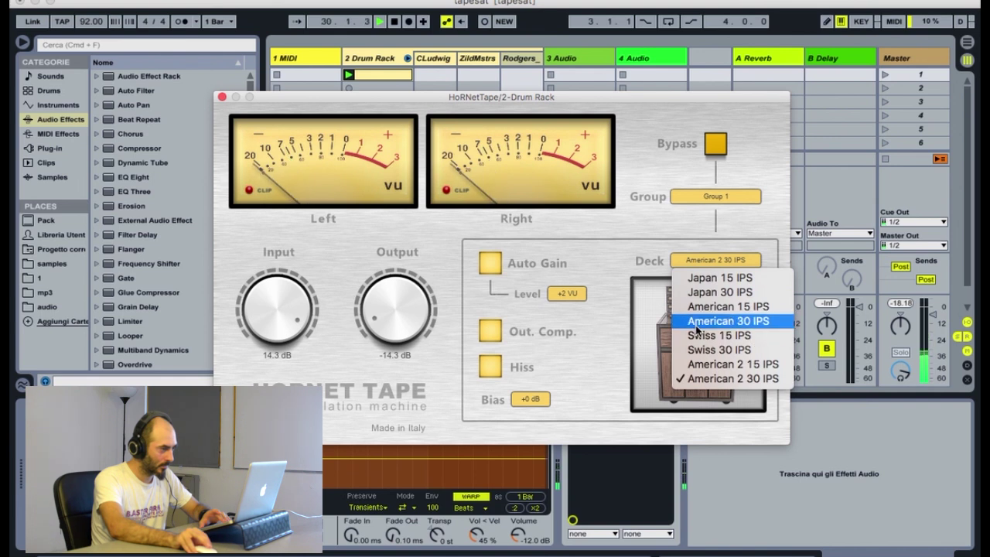
click(693, 321)
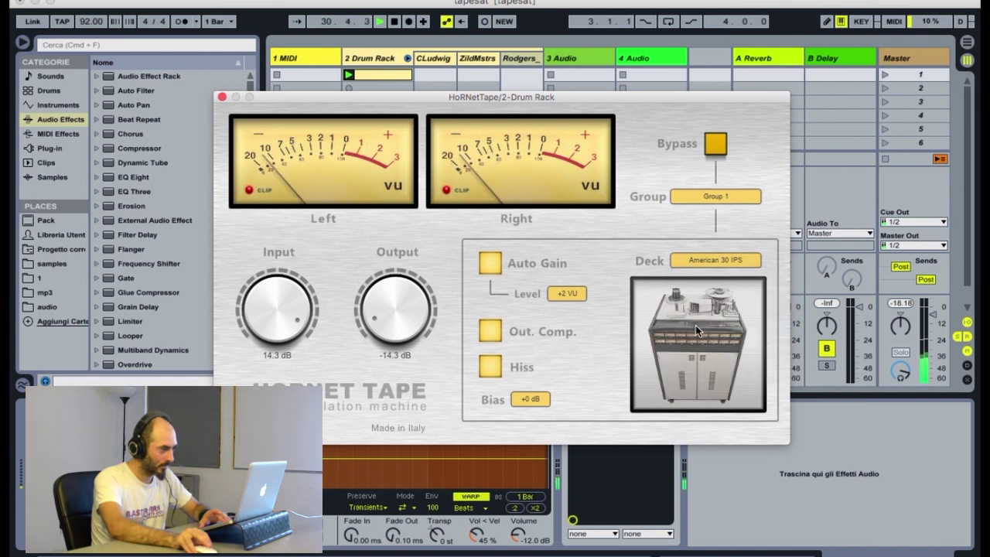
click(705, 261)
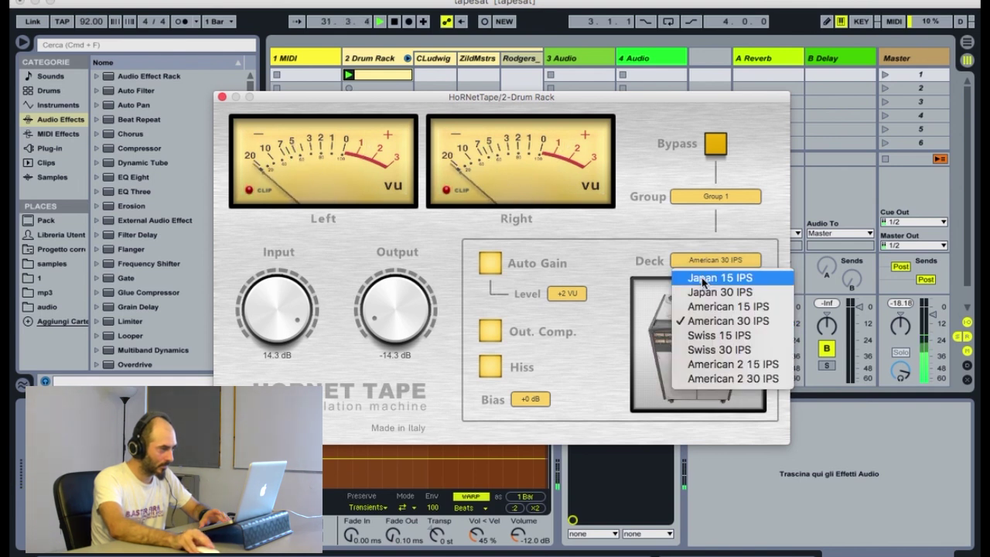
click(704, 309)
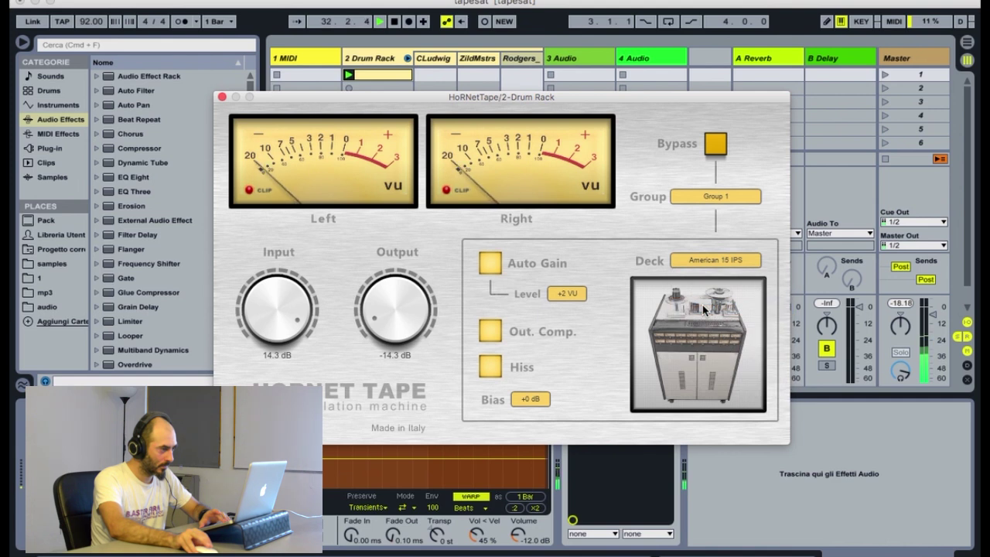
Step: Try the Japan 15 IPS and Japan 30 IPS tape decks, ending on American 2 30 IPS
click(705, 262)
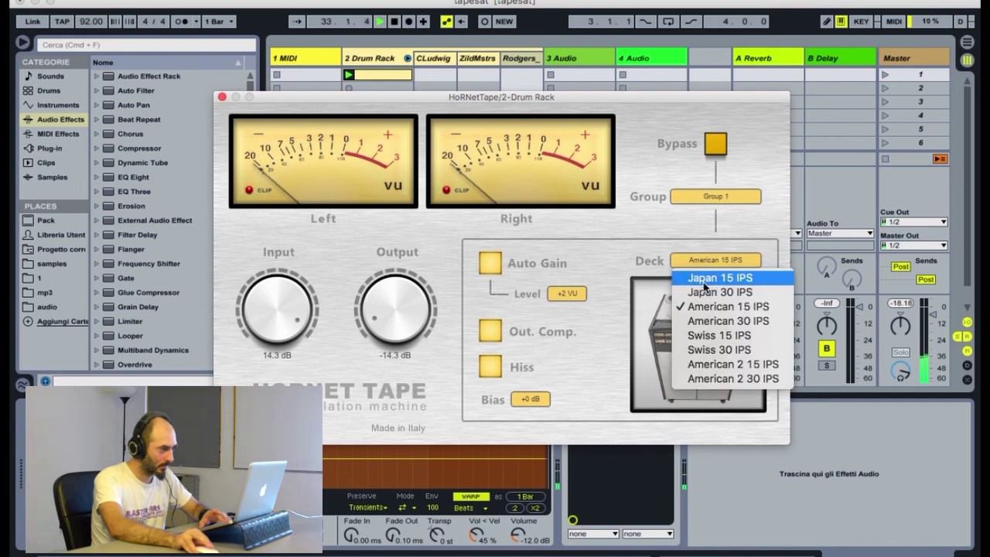
click(704, 278)
click(702, 263)
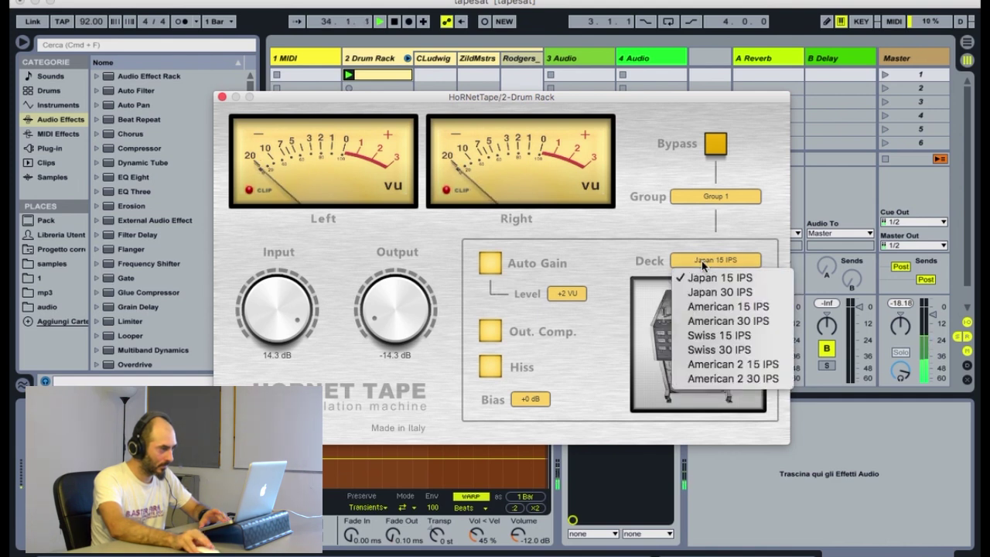
click(705, 294)
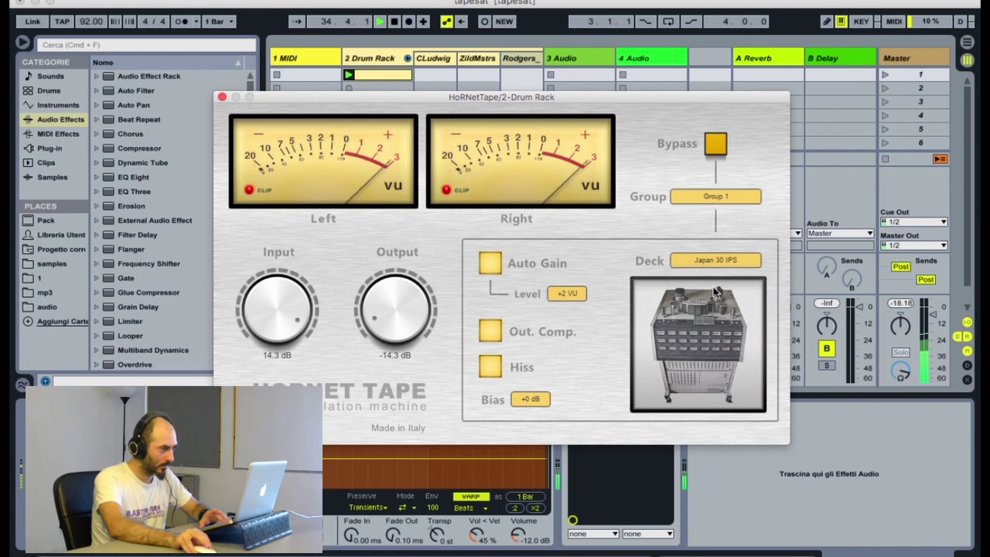
click(715, 263)
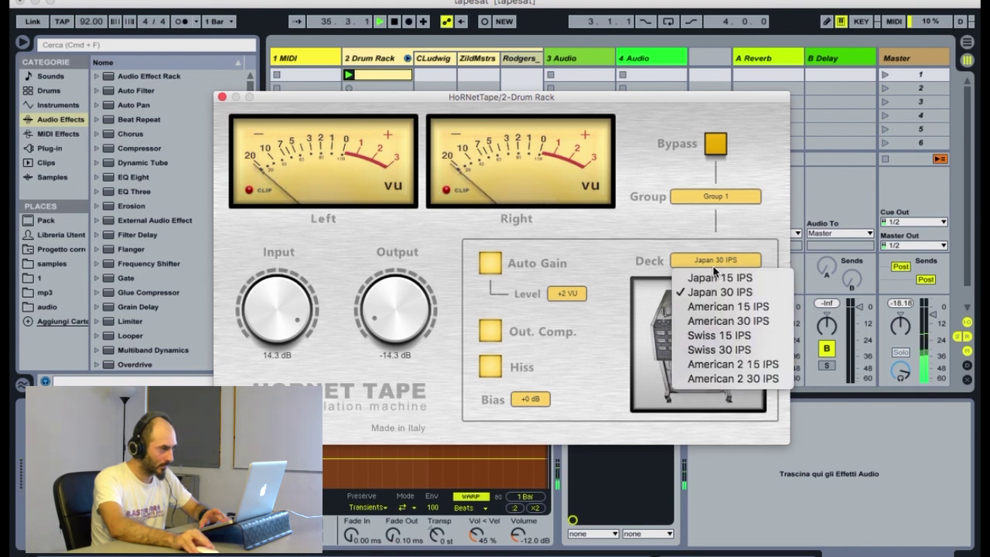
click(697, 377)
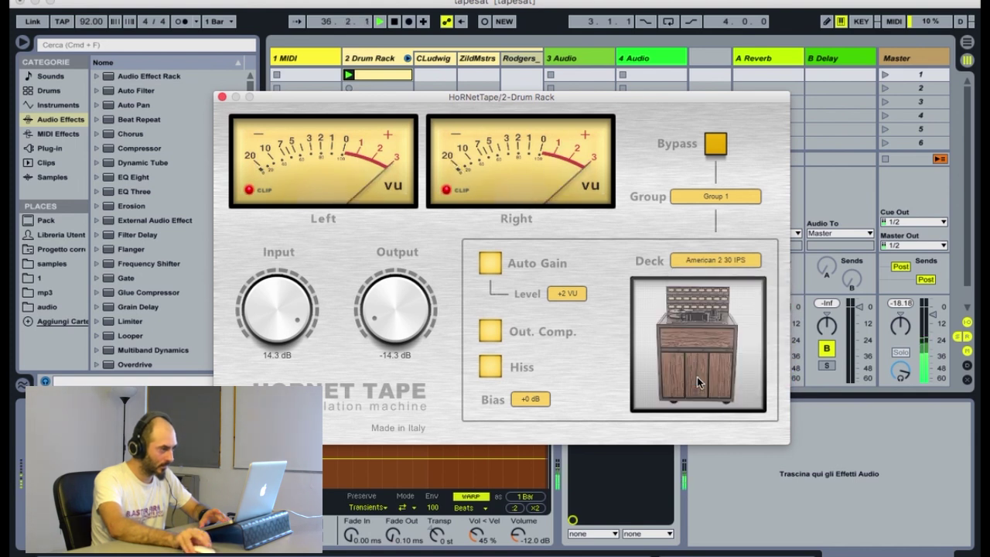
Step: Set the Bias to +3 dB and the Auto Gain level to +3 VU, and close the plug-in window
click(531, 399)
click(532, 431)
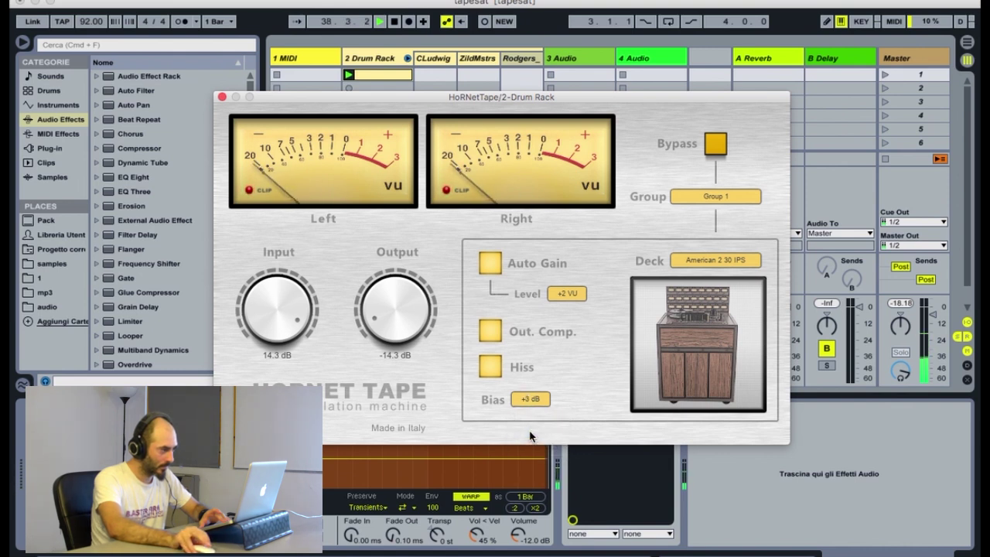
click(572, 293)
click(577, 353)
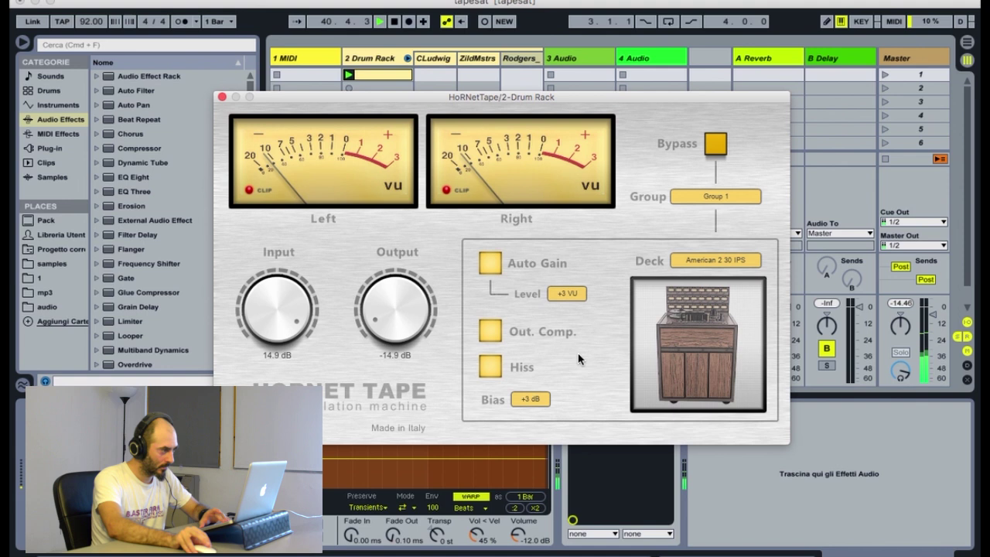
click(222, 96)
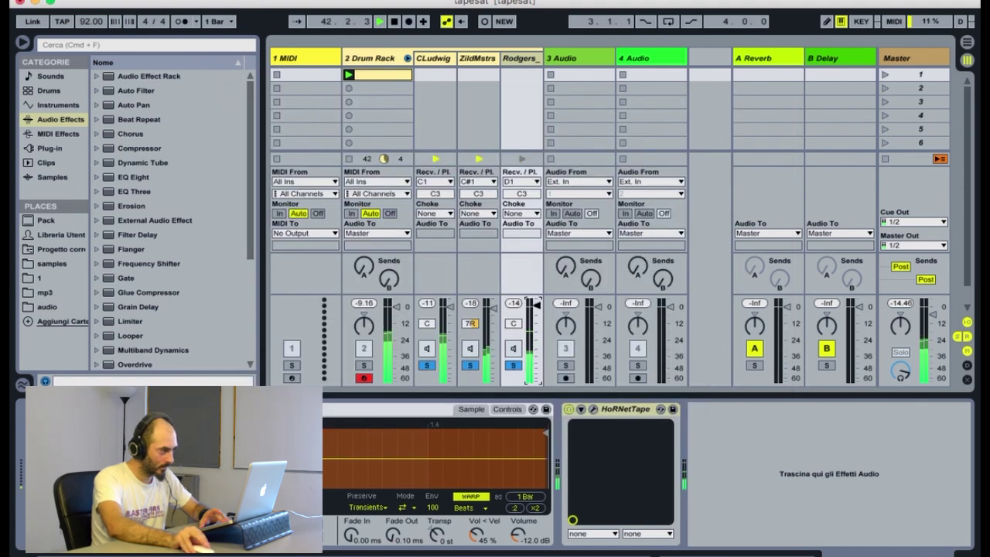
Step: Reopen HoRNetTape on the Rodgers_ chain, play the drums and compare the sound with Bypass on and off
click(593, 408)
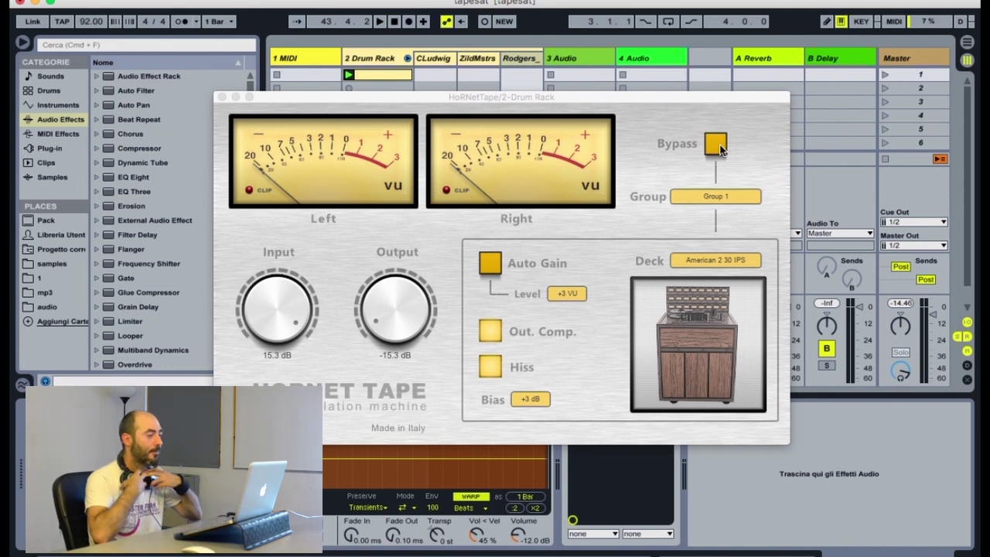
key(space)
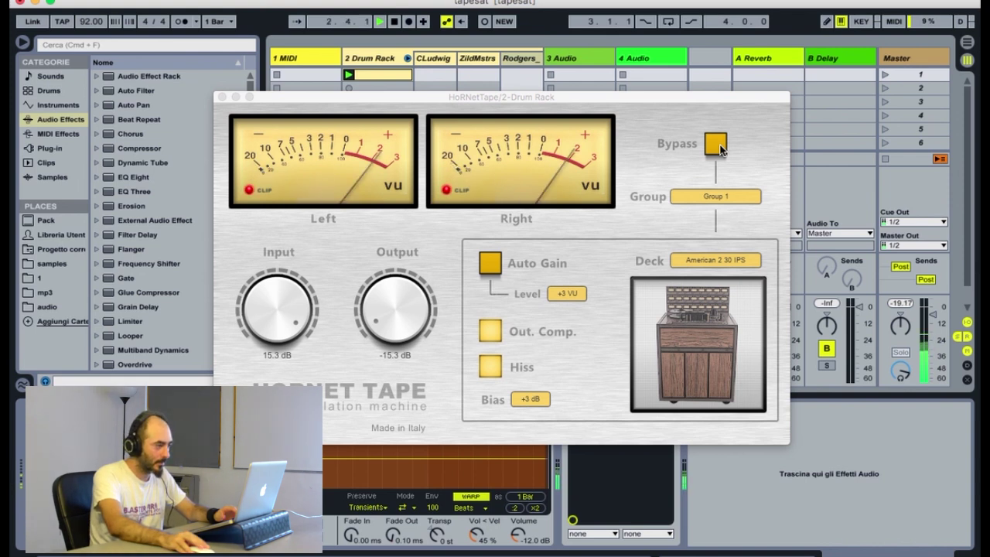
click(719, 148)
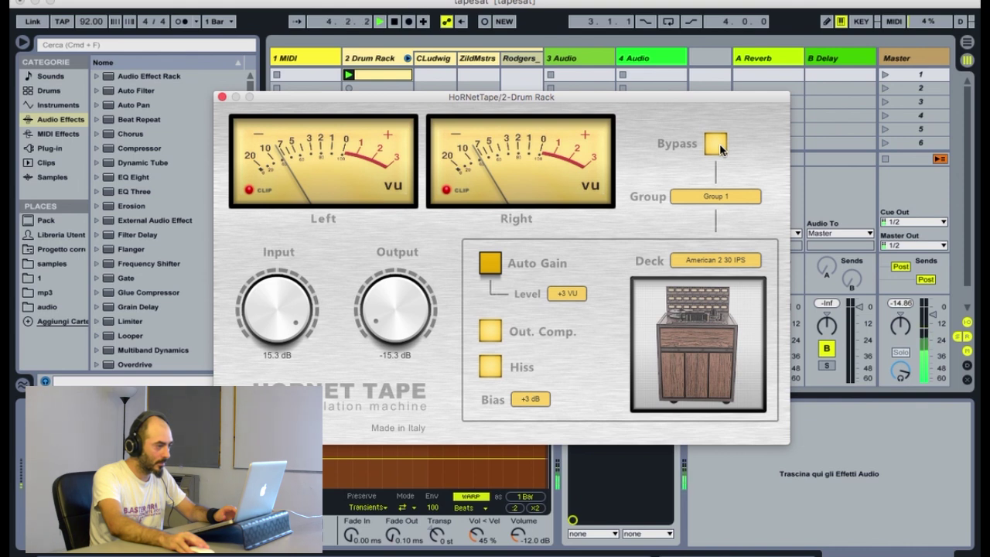
click(719, 149)
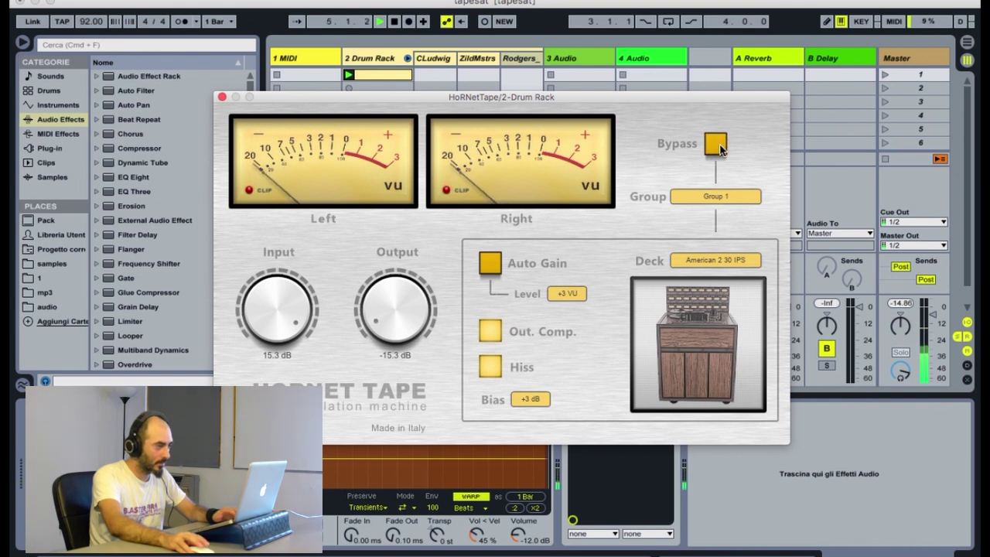